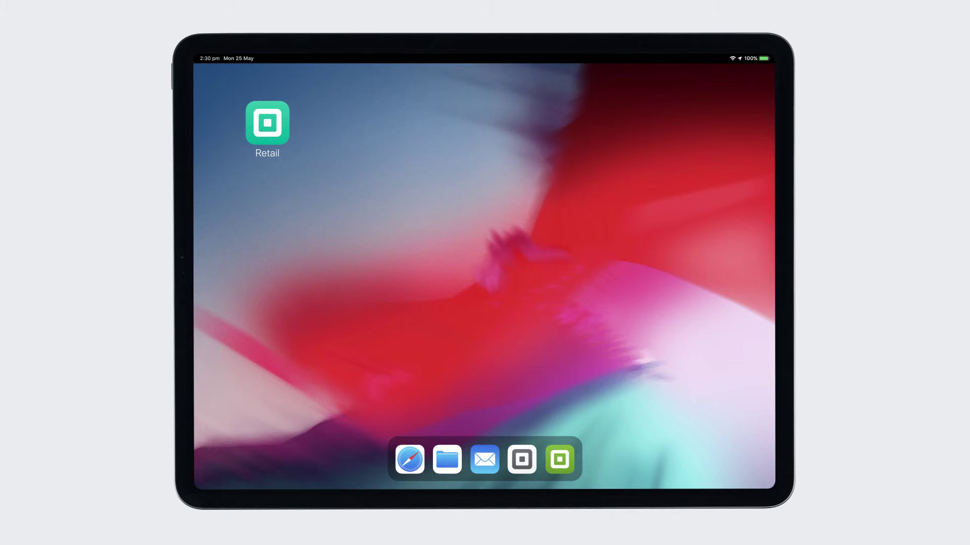
- Launch Square for Retail and go to Items in the side menu to list all items
{"action": "left_click", "coordinate": [267, 123]}
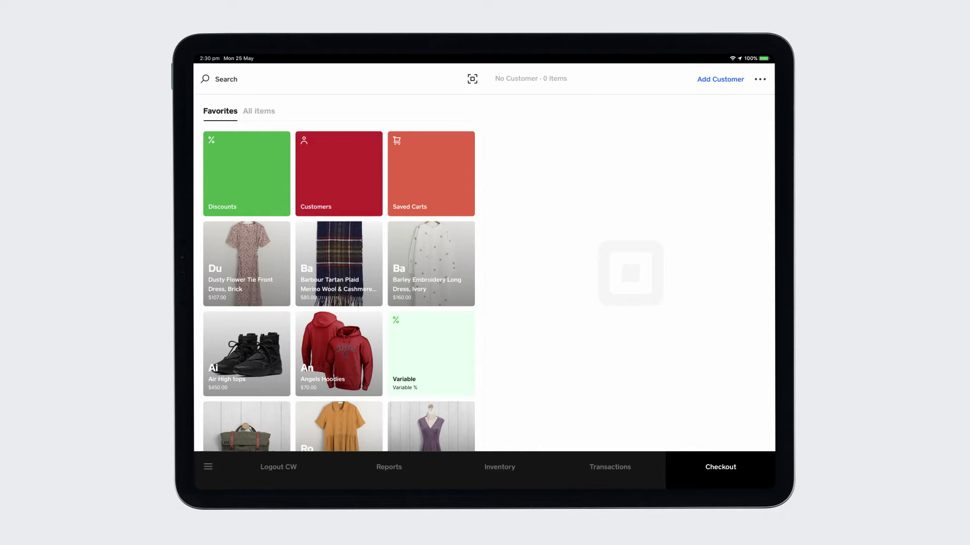
{"action": "left_click", "coordinate": [208, 467]}
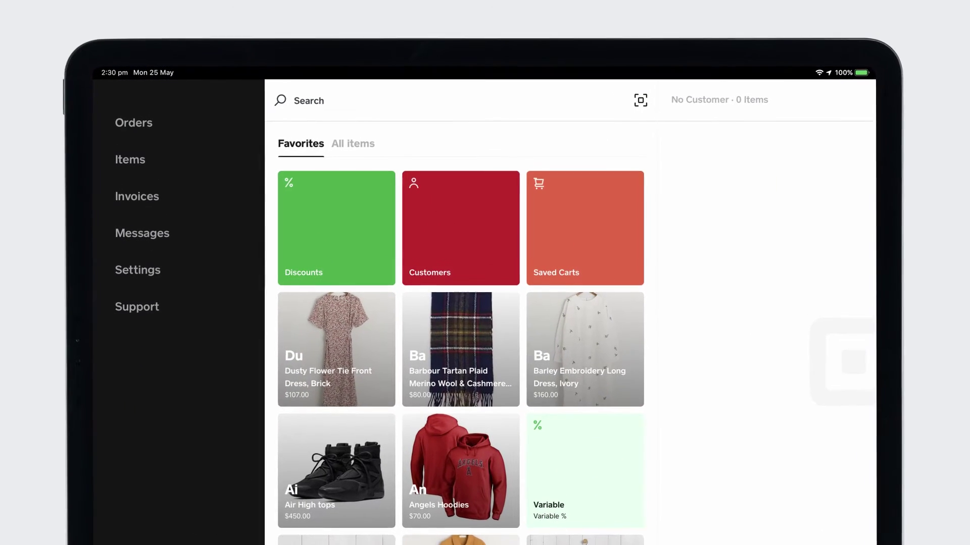
{"action": "left_click", "coordinate": [220, 123]}
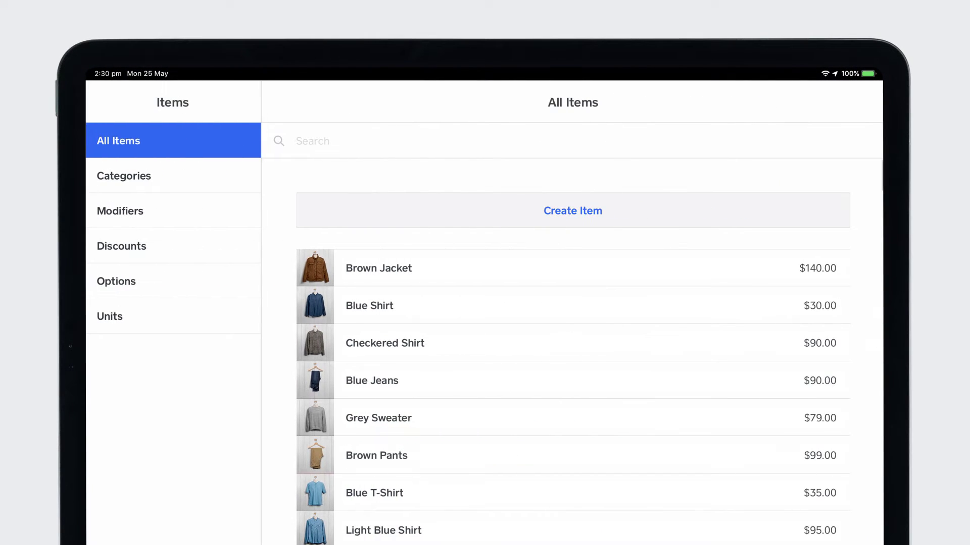
- Create and save 'Green Bag' with a bag photo, $50.00 price and 50 in stock; discard an extra blank form
{"action": "left_click", "coordinate": [579, 210]}
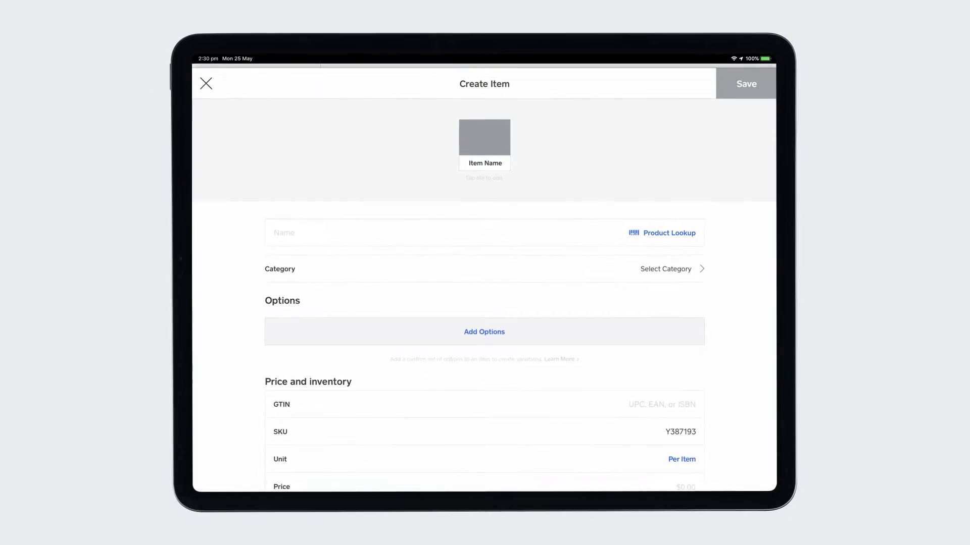
{"action": "left_click", "coordinate": [484, 132]}
{"action": "type", "text": "Green Ba"}
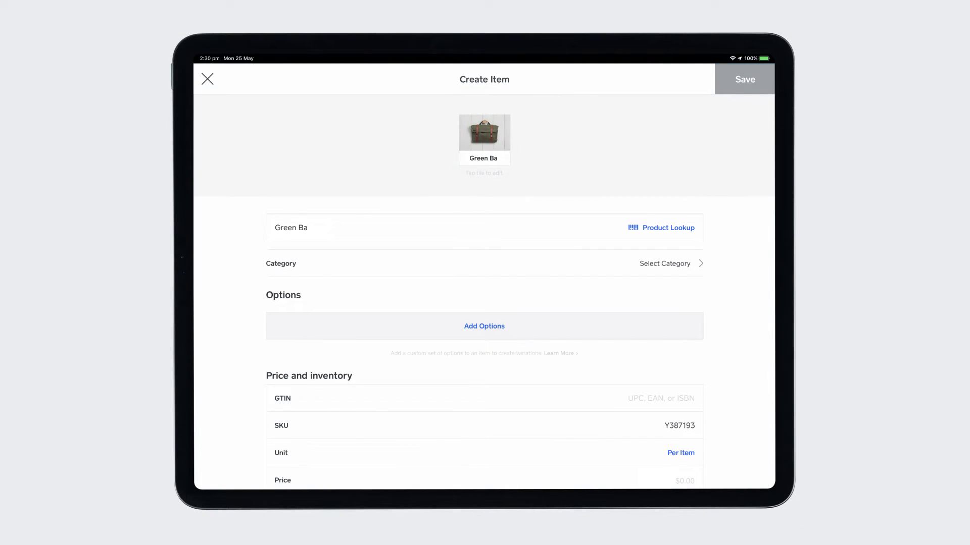
{"action": "type", "text": "g"}
{"action": "scroll", "coordinate": [485, 293], "scroll_direction": "down", "scroll_amount": 2}
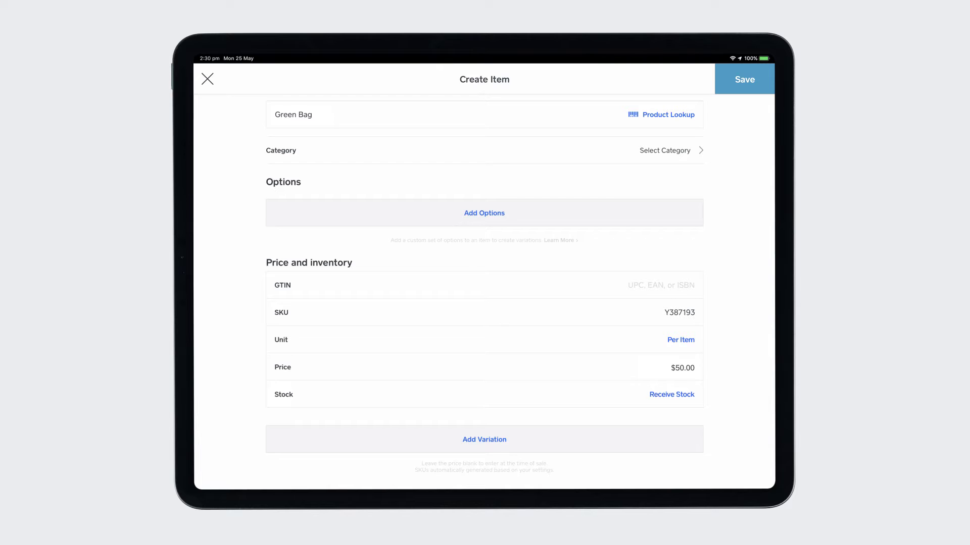
{"action": "left_click", "coordinate": [672, 394]}
{"action": "left_click", "coordinate": [745, 80]}
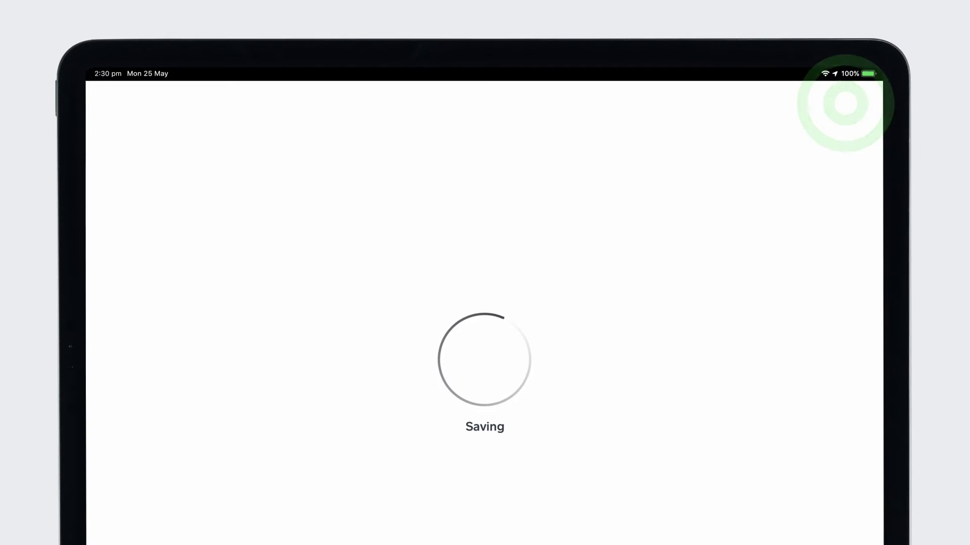
{"action": "left_click", "coordinate": [573, 211]}
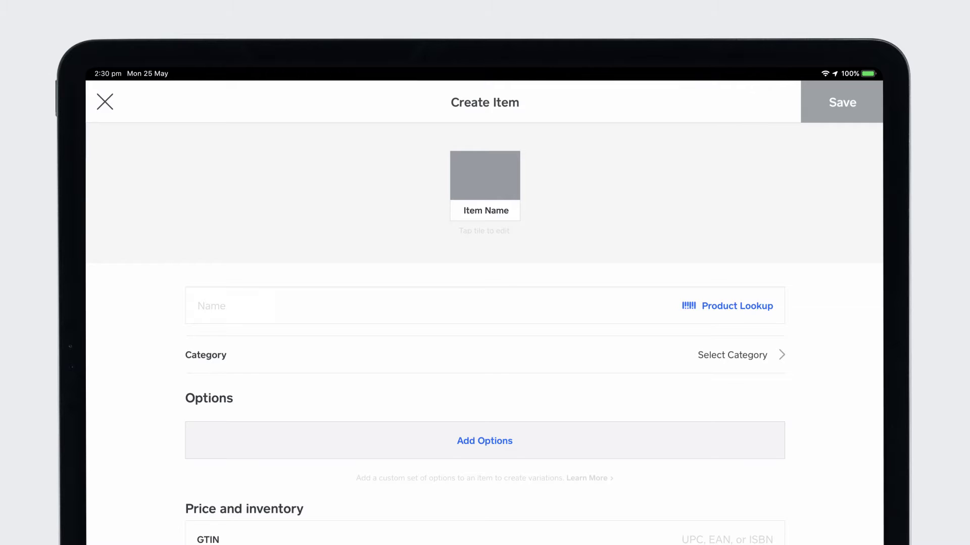
{"action": "left_click", "coordinate": [105, 101]}
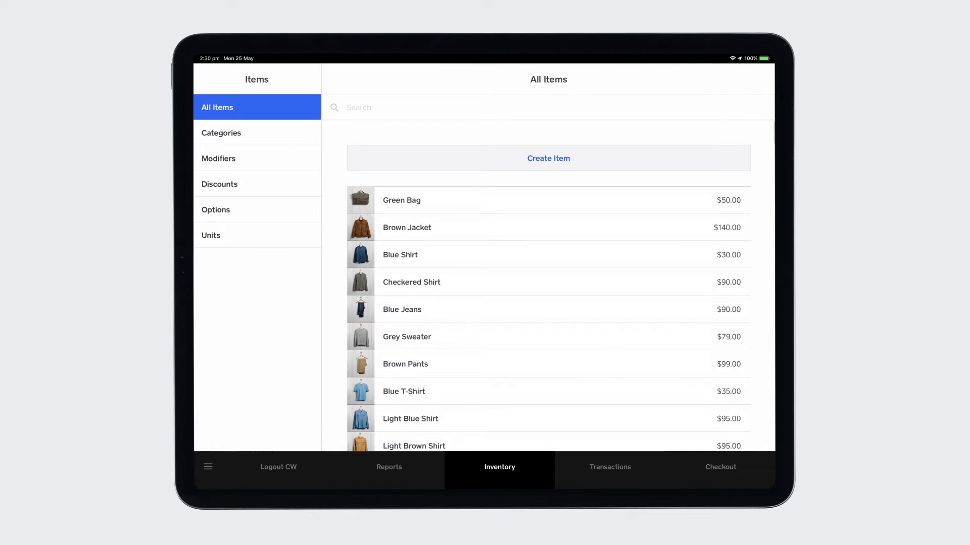
- From Checkout's All items, open Jackets > Brown Jacket and view its stock at Wicker Park and Park Slope
{"action": "left_click", "coordinate": [721, 467]}
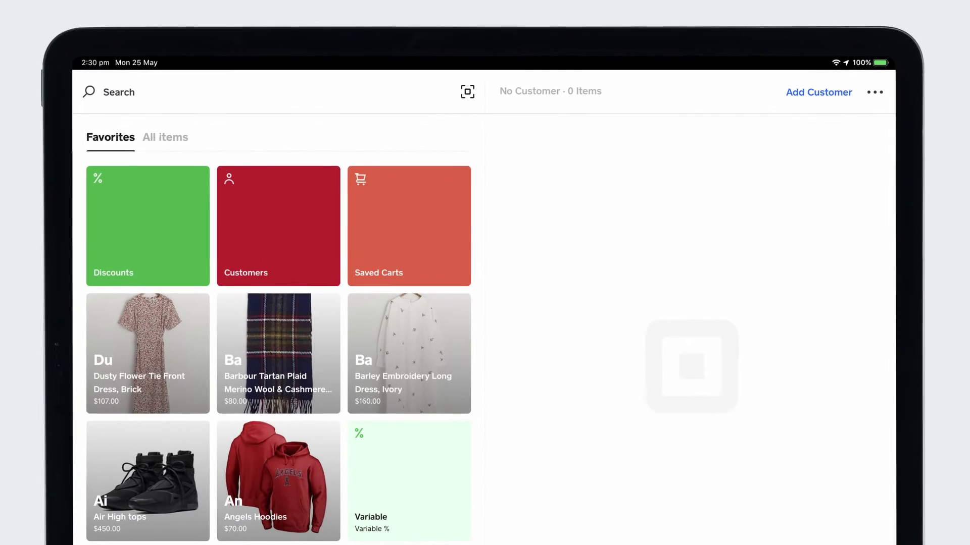
{"action": "left_click_drag", "start_coordinate": [424, 215], "coordinate": [384, 215]}
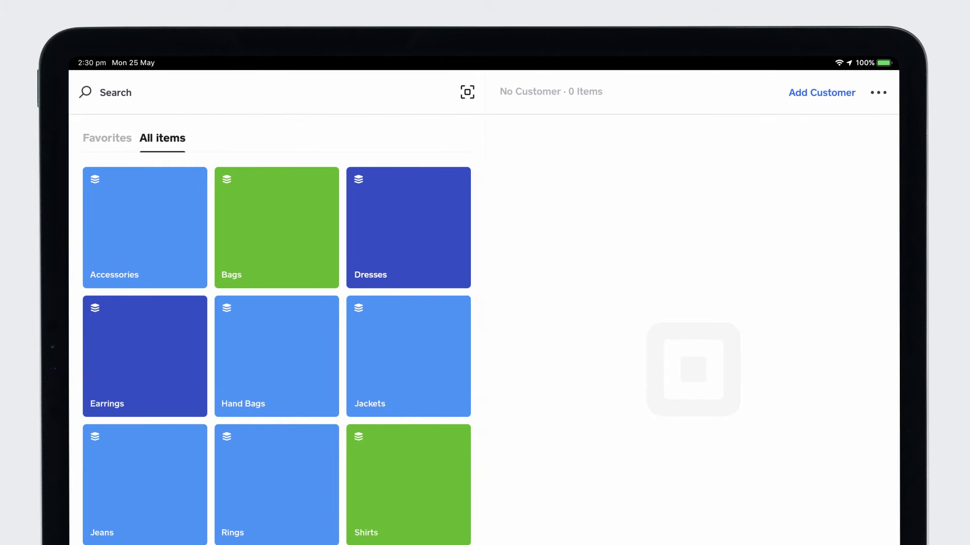
{"action": "left_click", "coordinate": [408, 355]}
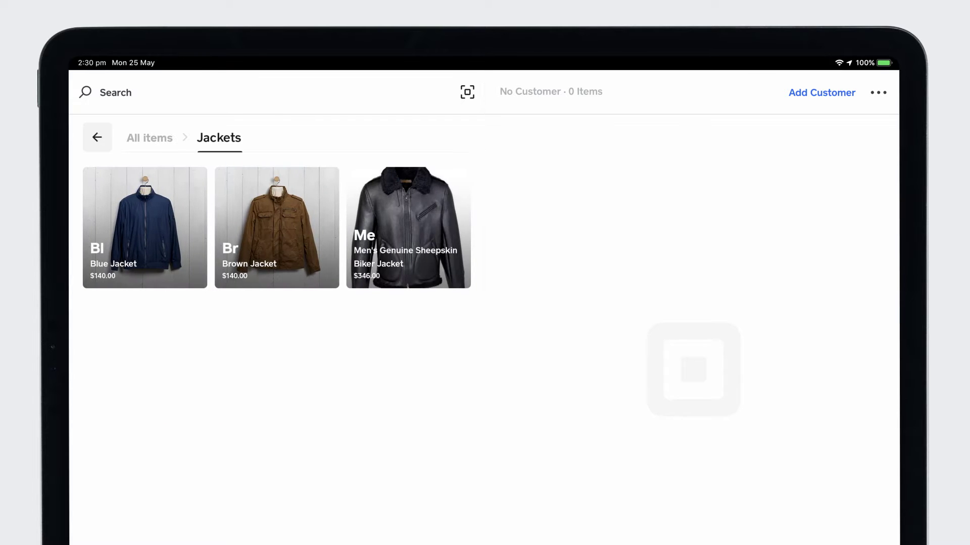
{"action": "left_click", "coordinate": [276, 230]}
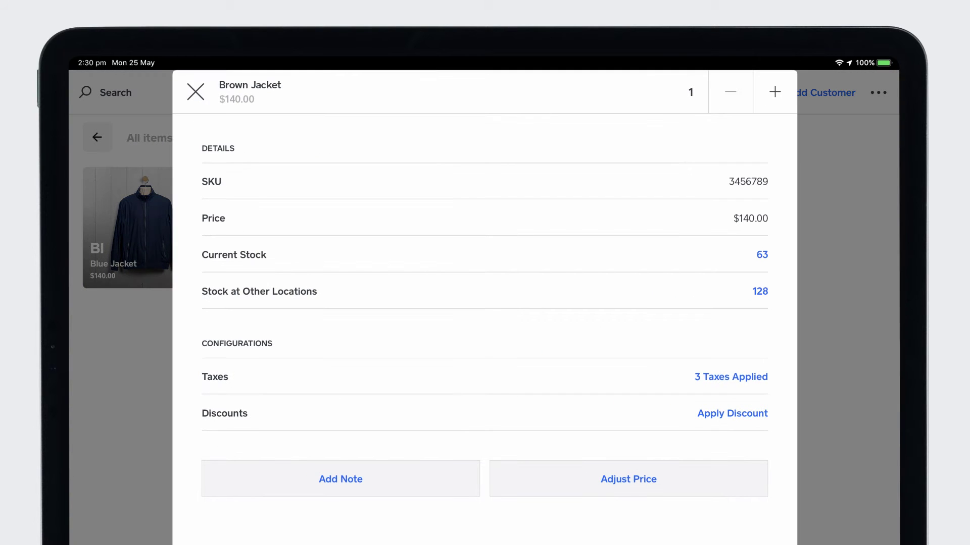
{"action": "left_click", "coordinate": [758, 291]}
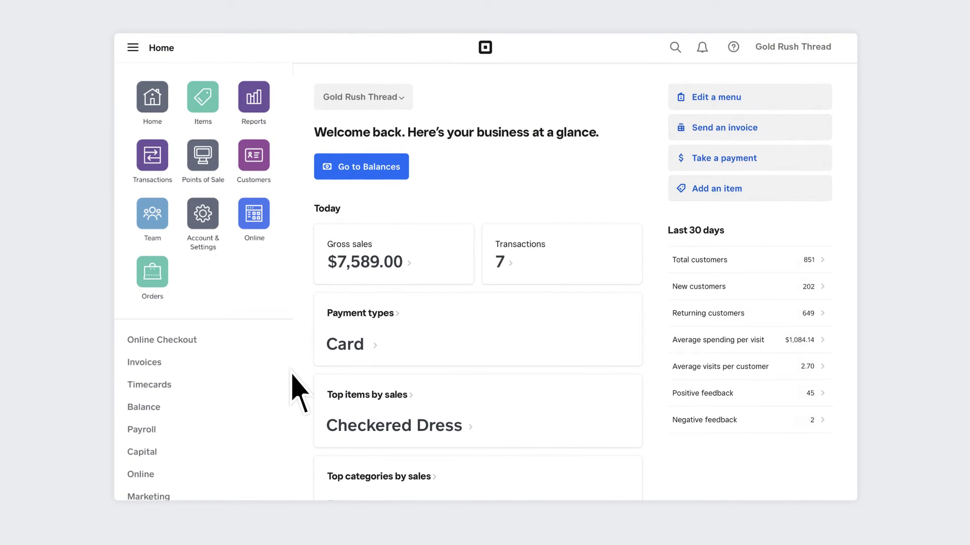
- Enable stock tracking for Blue Shirt size M with a low-stock alert at 5, and save
{"action": "left_click", "coordinate": [217, 113]}
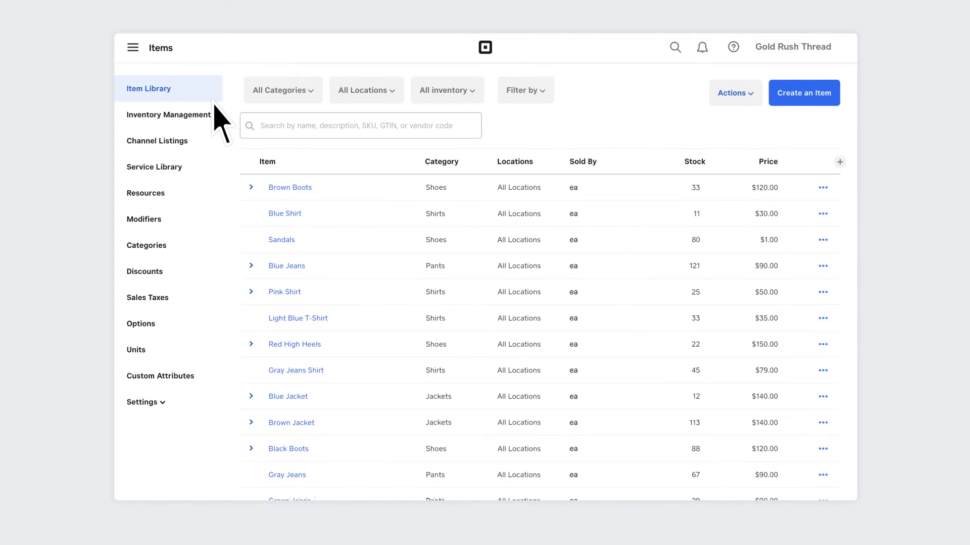
{"action": "left_click", "coordinate": [264, 217]}
{"action": "scroll", "coordinate": [268, 225], "scroll_direction": "down", "scroll_amount": 2}
{"action": "scroll", "coordinate": [268, 227], "scroll_direction": "down", "scroll_amount": 6}
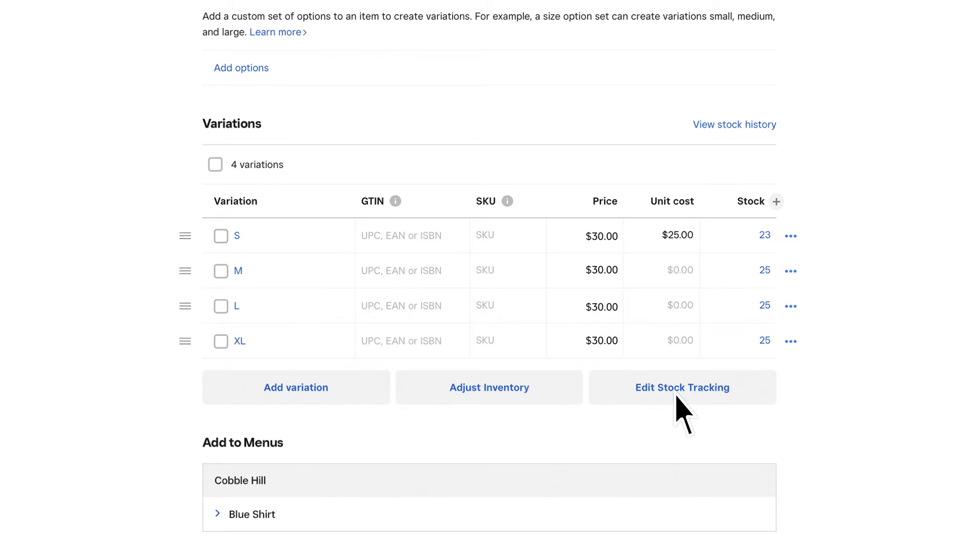
{"action": "left_click", "coordinate": [676, 388]}
{"action": "left_click", "coordinate": [688, 281]}
{"action": "type", "text": "5"}
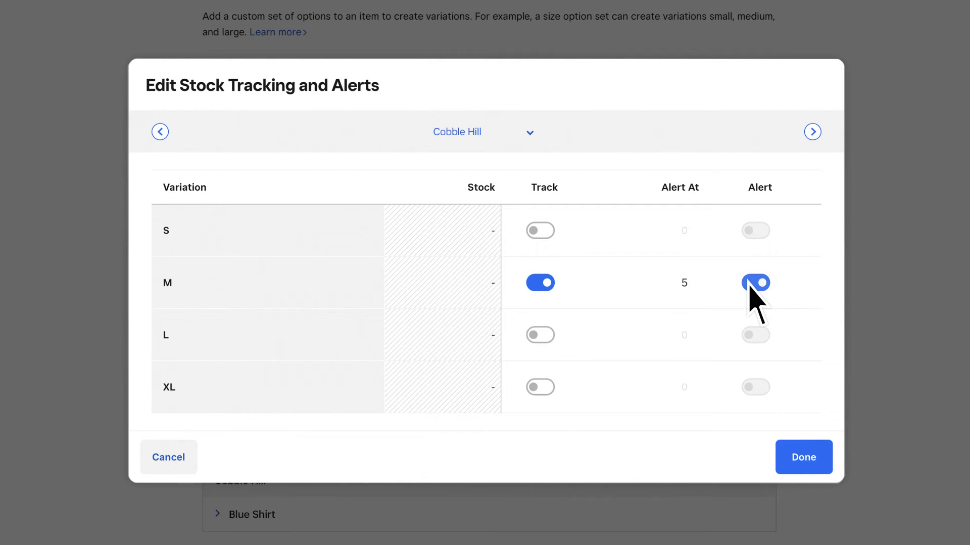
{"action": "left_click", "coordinate": [790, 460]}
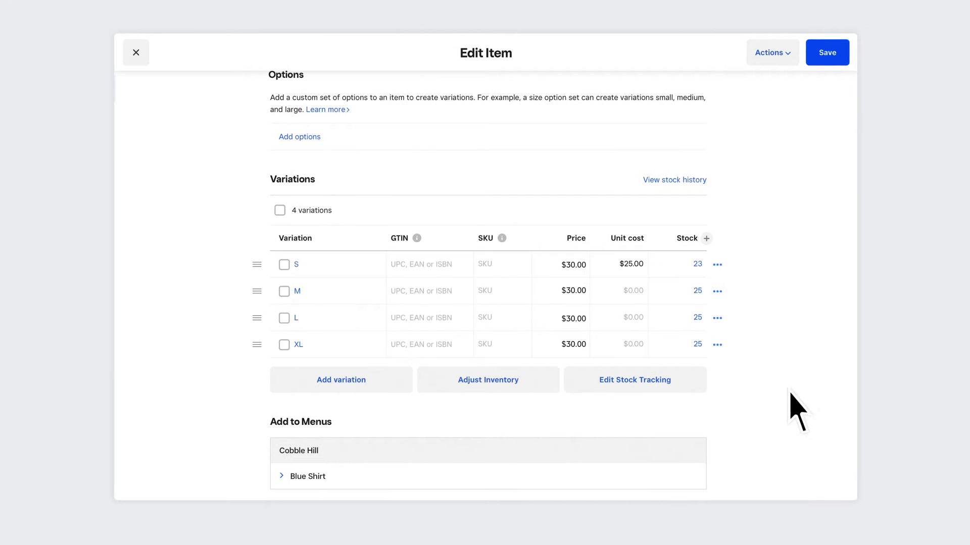
{"action": "left_click", "coordinate": [816, 57]}
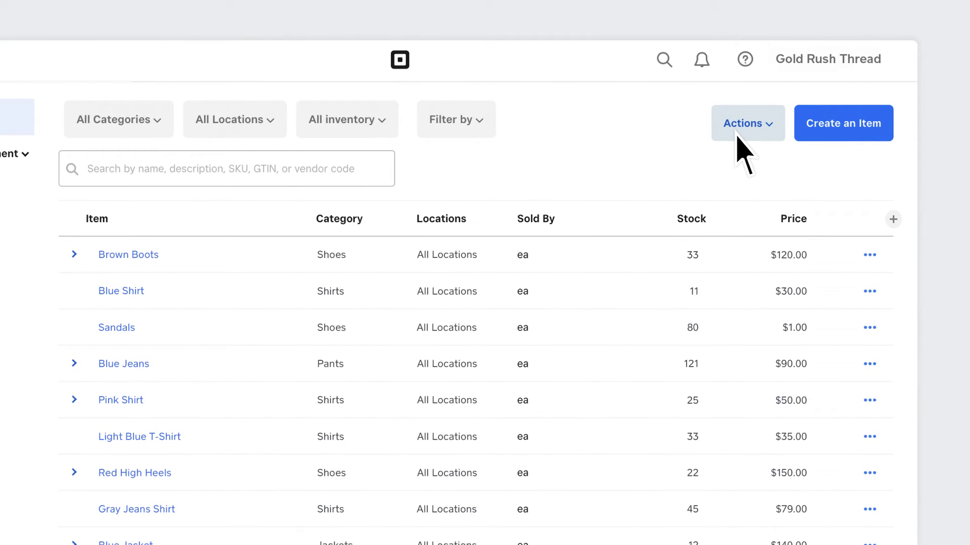
- Start a stock transfer from Cobble Hill to Park Slope
{"action": "left_click", "coordinate": [738, 133]}
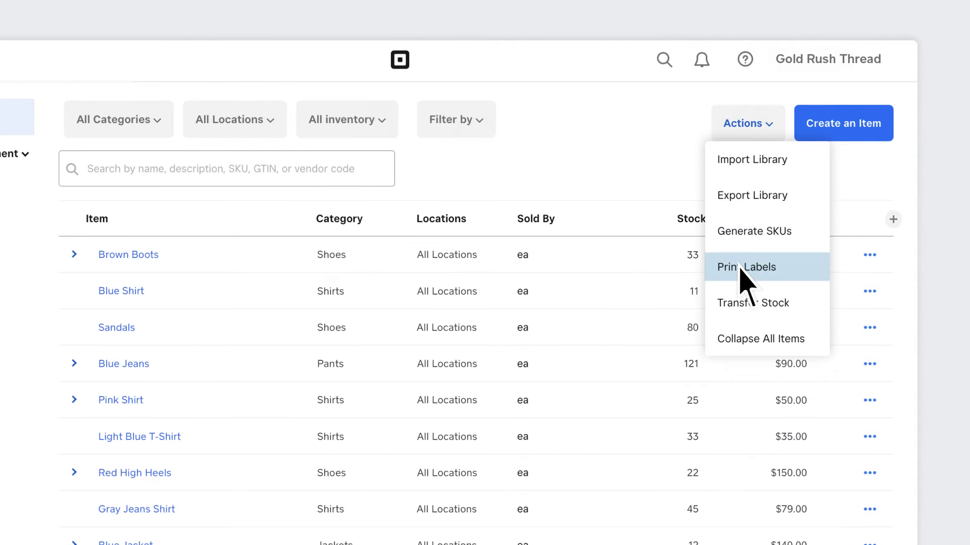
{"action": "left_click", "coordinate": [747, 302]}
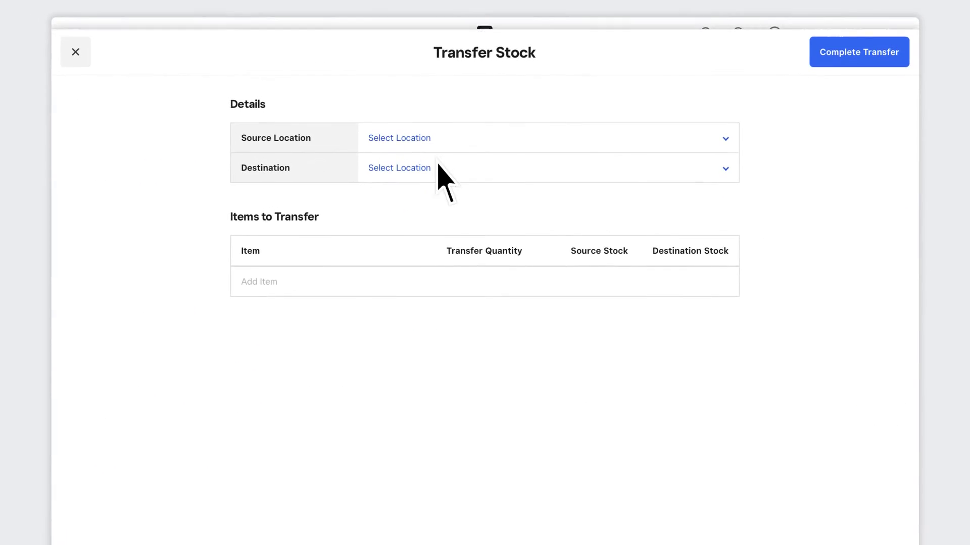
{"action": "left_click", "coordinate": [383, 389]}
{"action": "left_click", "coordinate": [411, 141]}
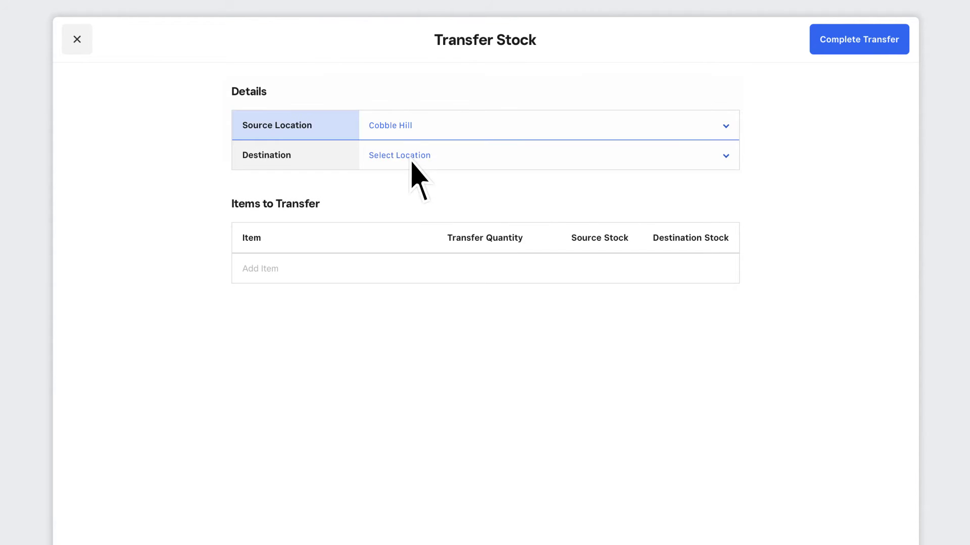
{"action": "left_click", "coordinate": [411, 160]}
{"action": "left_click", "coordinate": [410, 189]}
- Add 25 Bracelets to the transfer and complete it
{"action": "left_click", "coordinate": [259, 279]}
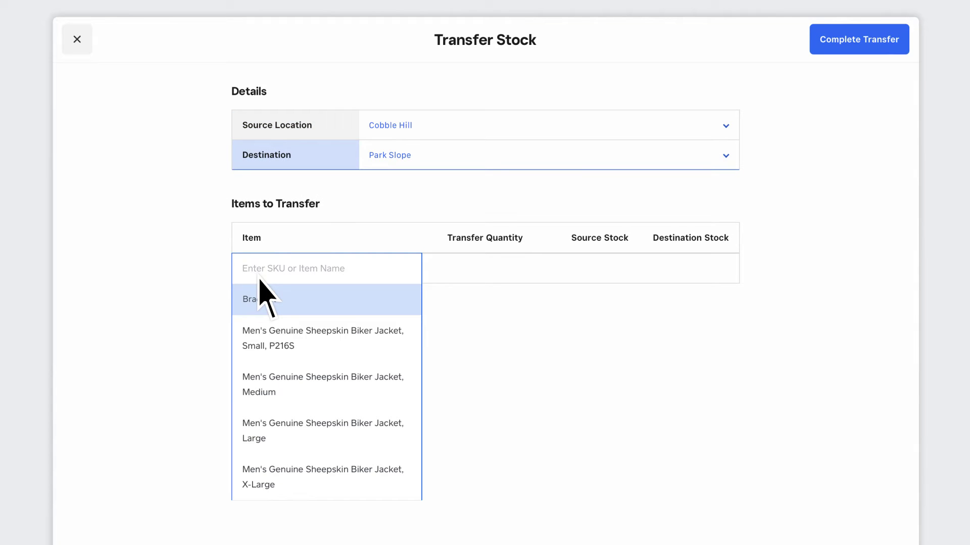
{"action": "left_click", "coordinate": [265, 299]}
{"action": "left_click", "coordinate": [451, 278]}
{"action": "type", "text": "25"}
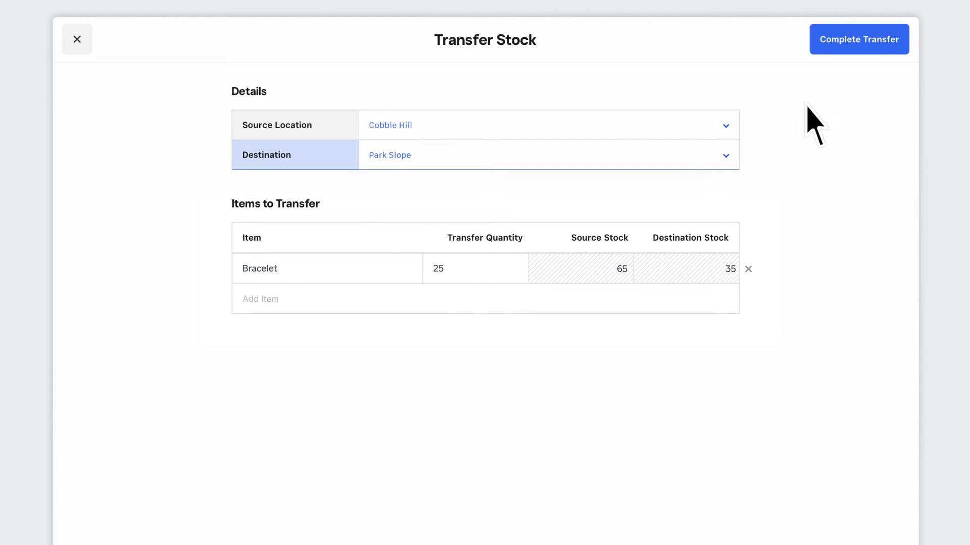
{"action": "left_click", "coordinate": [845, 49]}
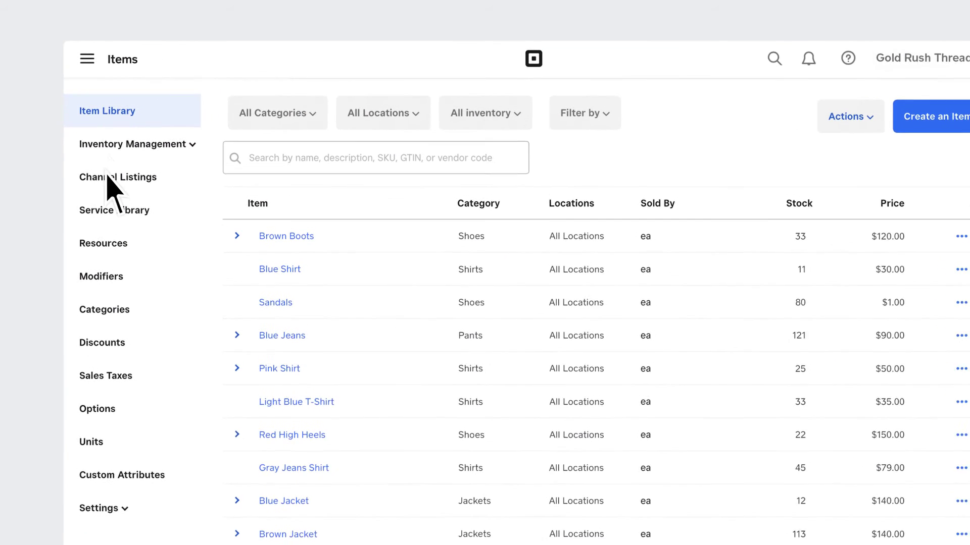
- Start a new purchase order with vendor Jack's Apparel and add a note
{"action": "left_click", "coordinate": [112, 144]}
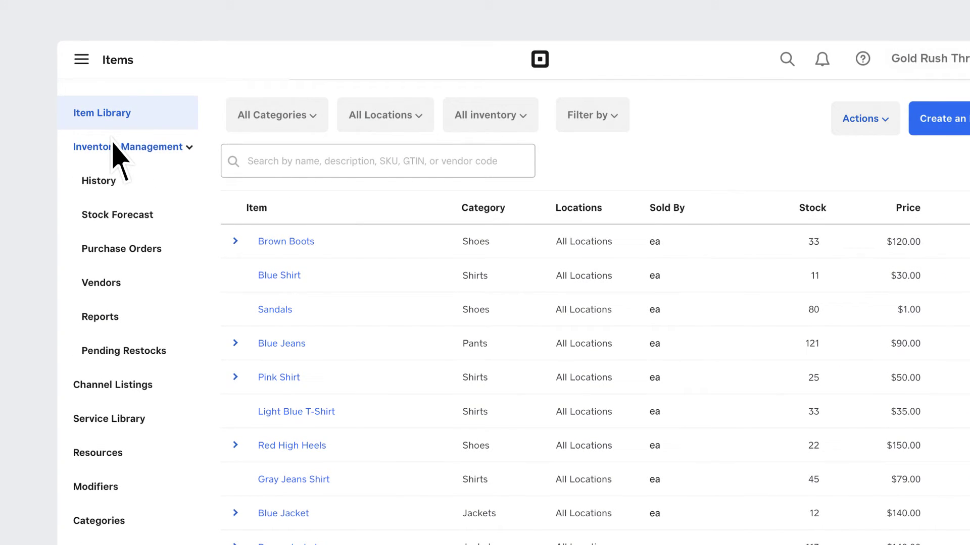
{"action": "left_click", "coordinate": [113, 250]}
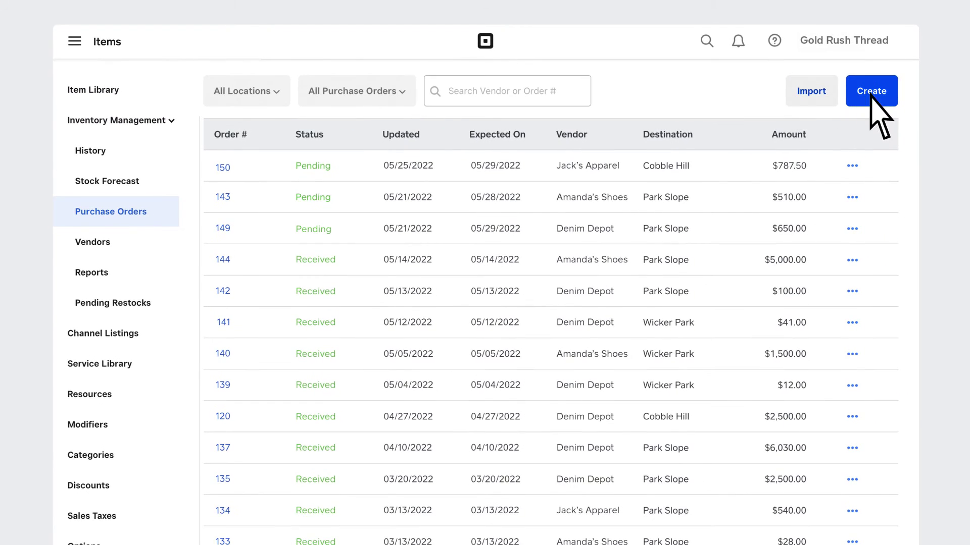
{"action": "left_click", "coordinate": [870, 94]}
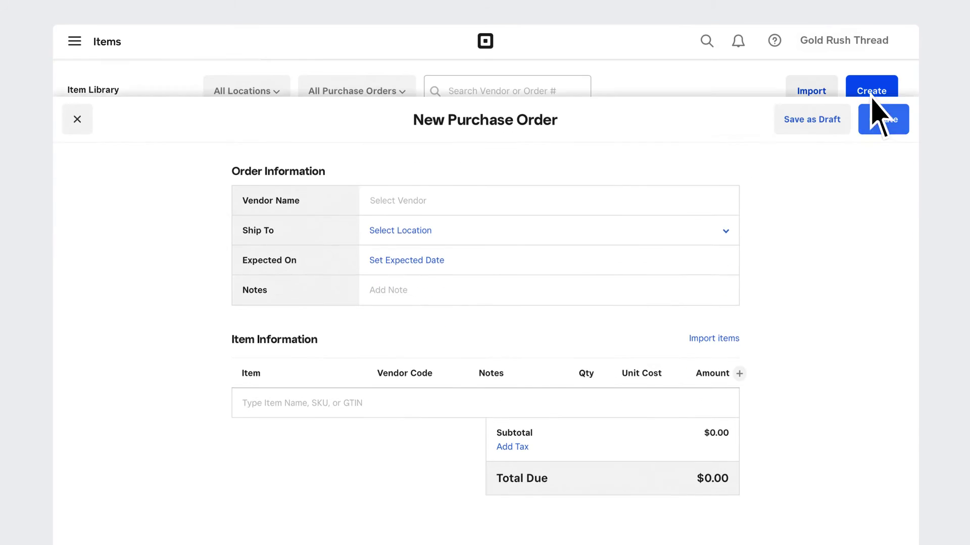
{"action": "left_click", "coordinate": [368, 136]}
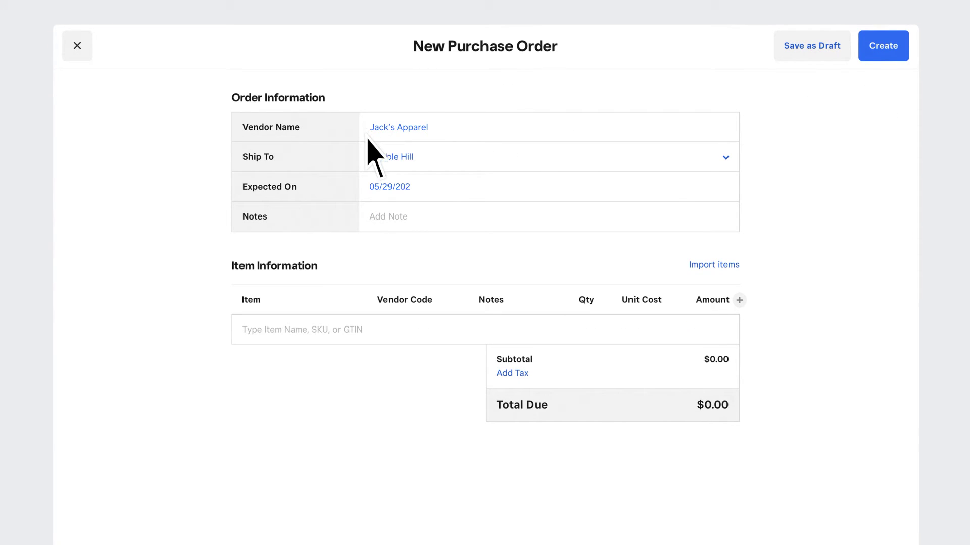
{"action": "left_click", "coordinate": [367, 219]}
{"action": "type", "text": "Ask for Erin"}
- Add 50 Blue Shirts at $15.00 each and create the purchase order
{"action": "left_click", "coordinate": [244, 341]}
{"action": "type", "text": "Blue Sh"}
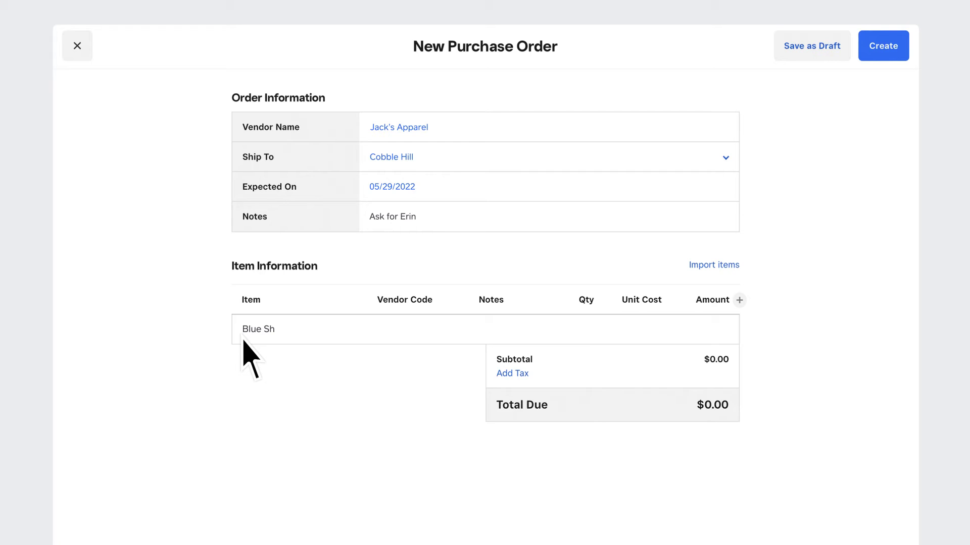
{"action": "type", "text": "irt"}
{"action": "key", "text": "Return"}
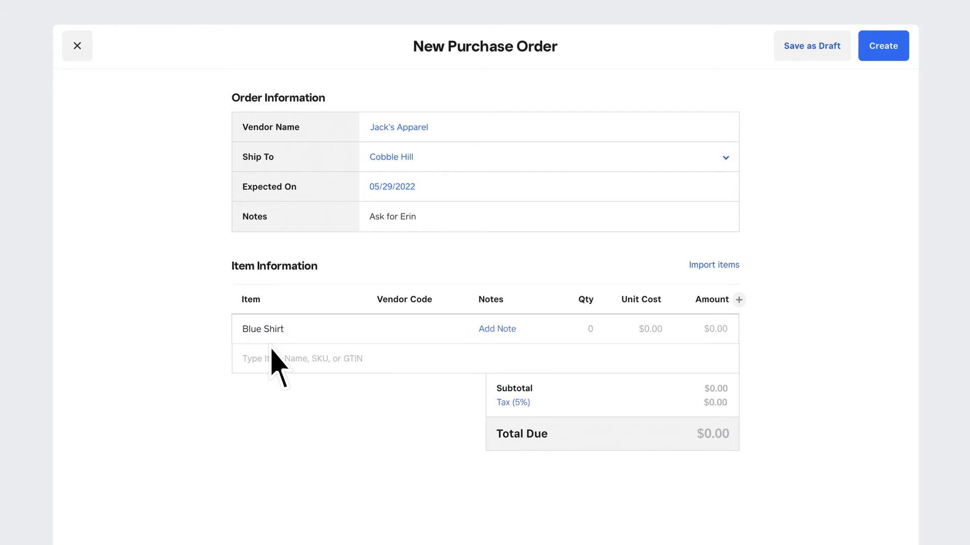
{"action": "left_click", "coordinate": [606, 334]}
{"action": "type", "text": "50"}
{"action": "left_click", "coordinate": [662, 334]}
{"action": "type", "text": "1500"}
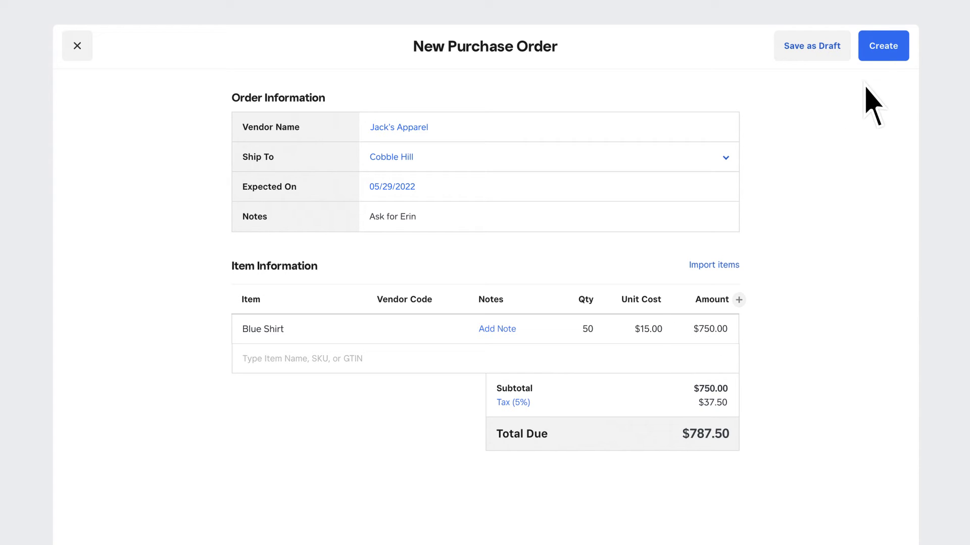
{"action": "left_click", "coordinate": [879, 49]}
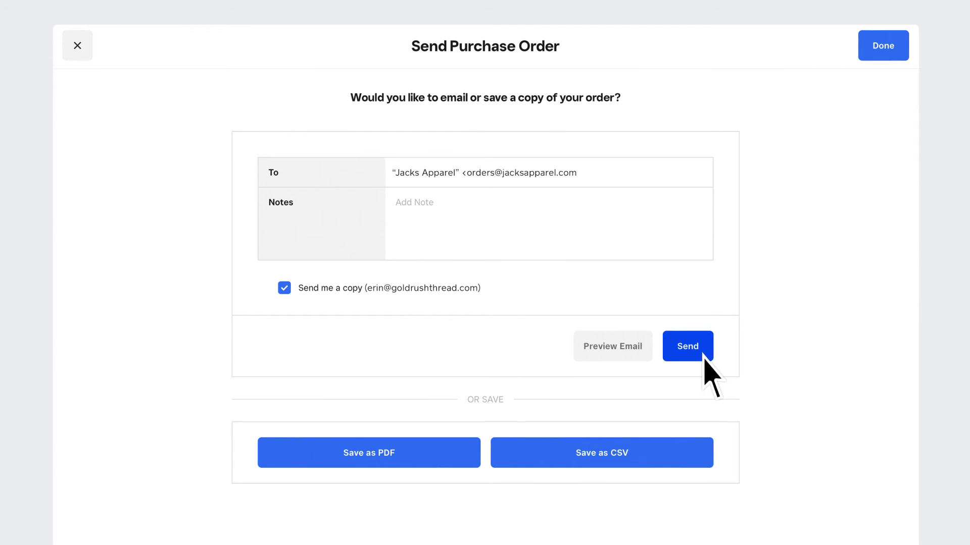
- Save the purchase order as a PDF, dismiss the Import dialog, then view inventory History
{"action": "left_click", "coordinate": [420, 463]}
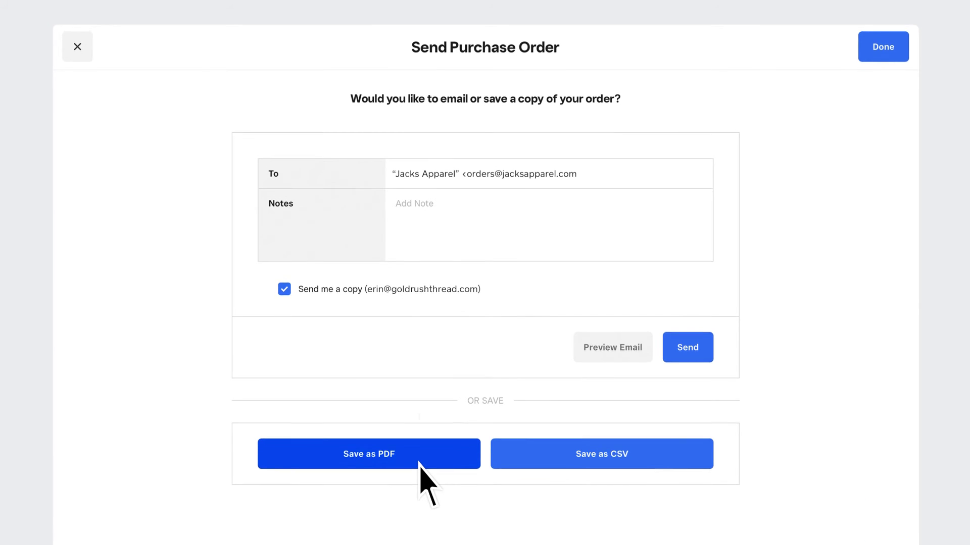
{"action": "key", "text": "Escape"}
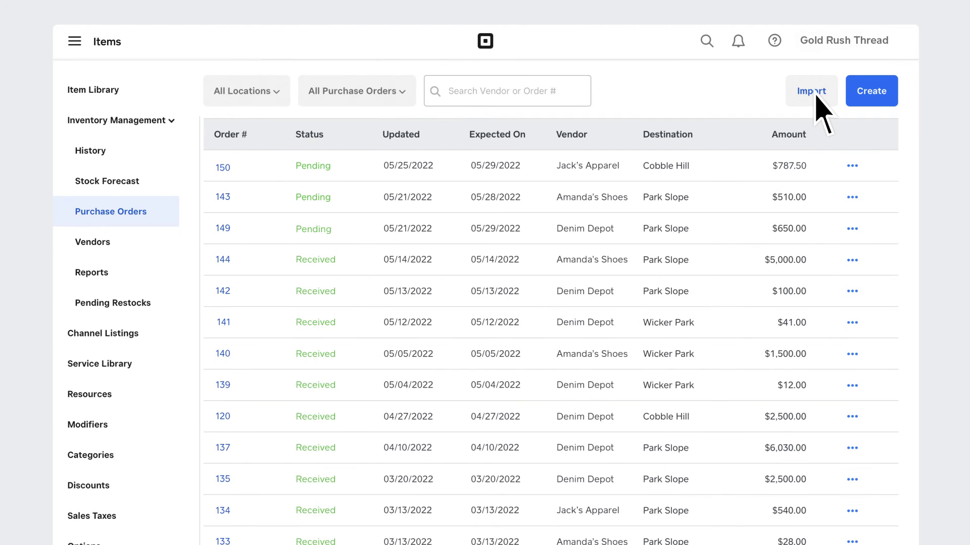
{"action": "left_click", "coordinate": [813, 92]}
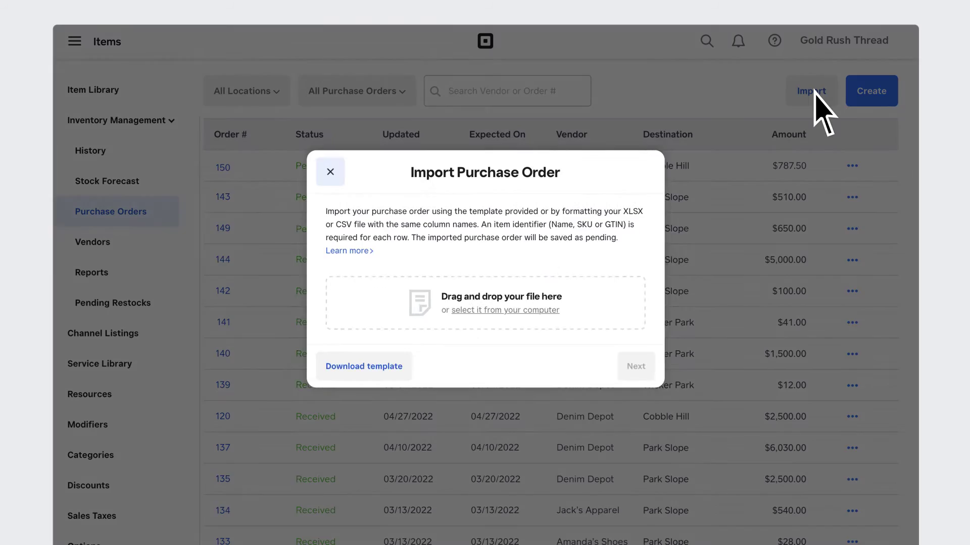
{"action": "left_click", "coordinate": [315, 165]}
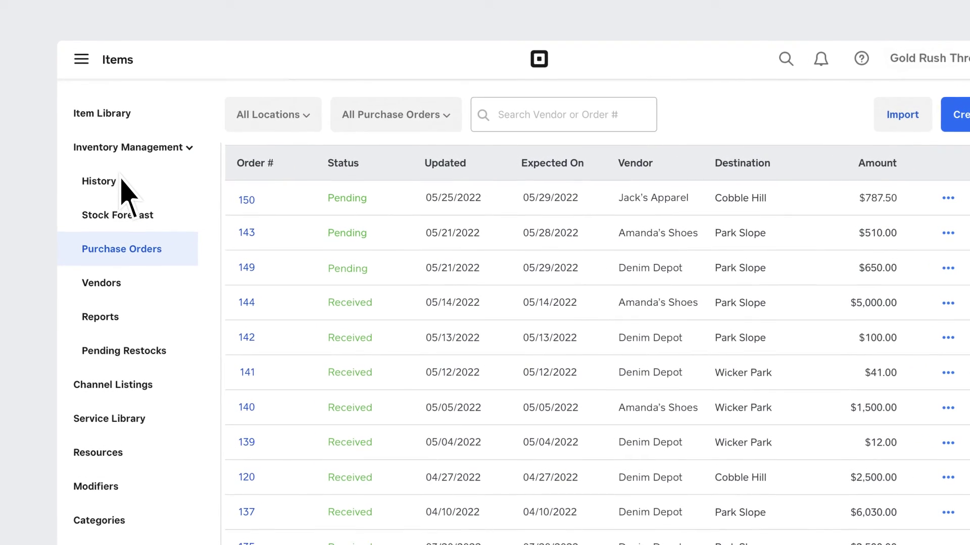
{"action": "left_click", "coordinate": [119, 181]}
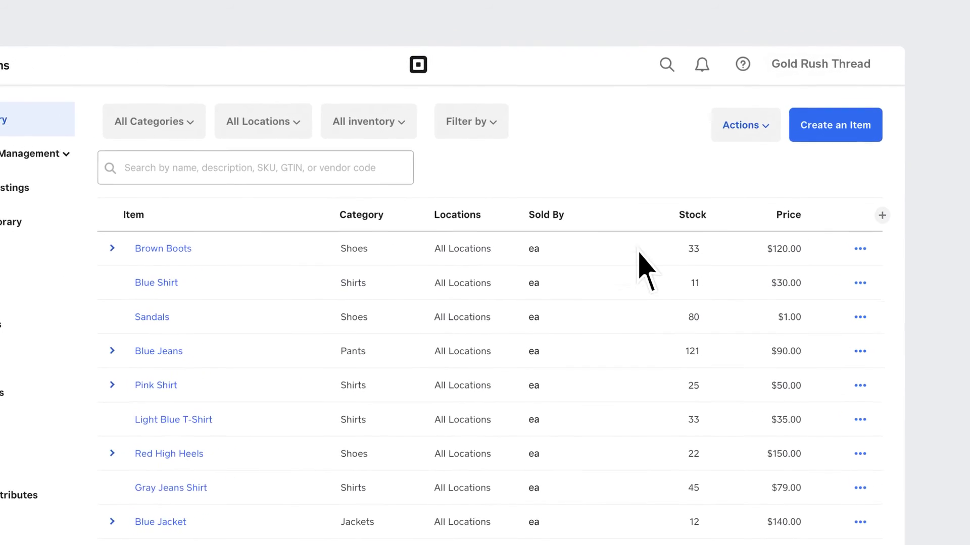
- Create DYMO 30346 labels from purchase order #150's items and download them as Label.pdf
{"action": "left_click", "coordinate": [750, 133]}
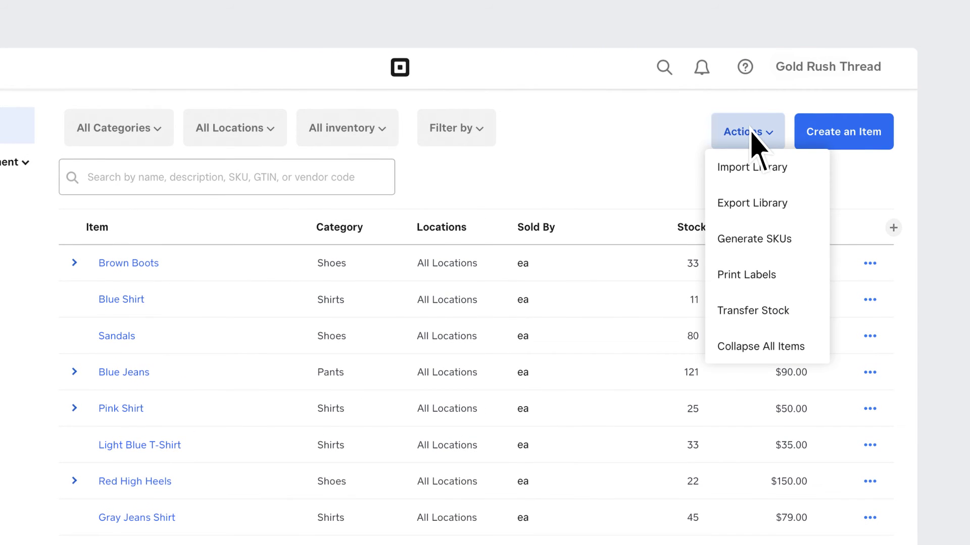
{"action": "left_click", "coordinate": [752, 274]}
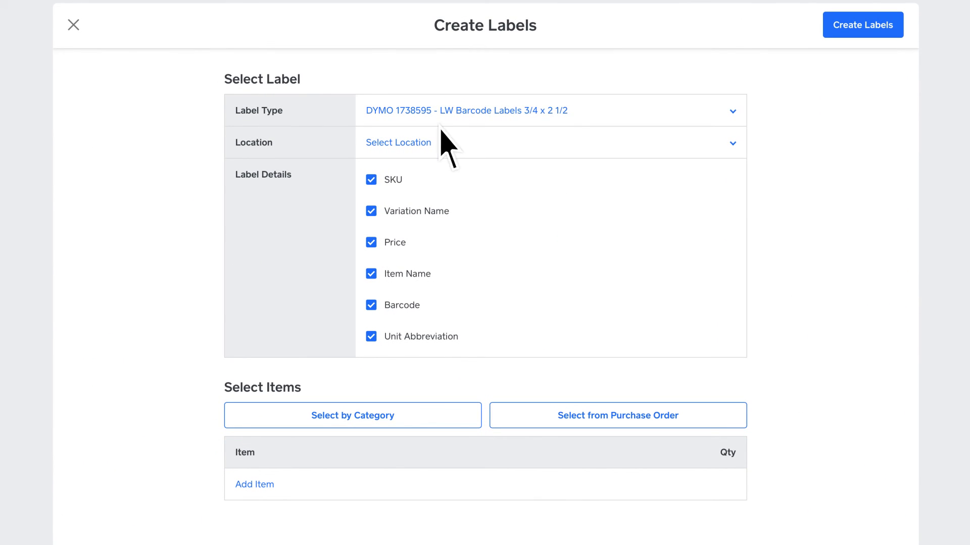
{"action": "left_click", "coordinate": [392, 237]}
{"action": "left_click", "coordinate": [417, 125]}
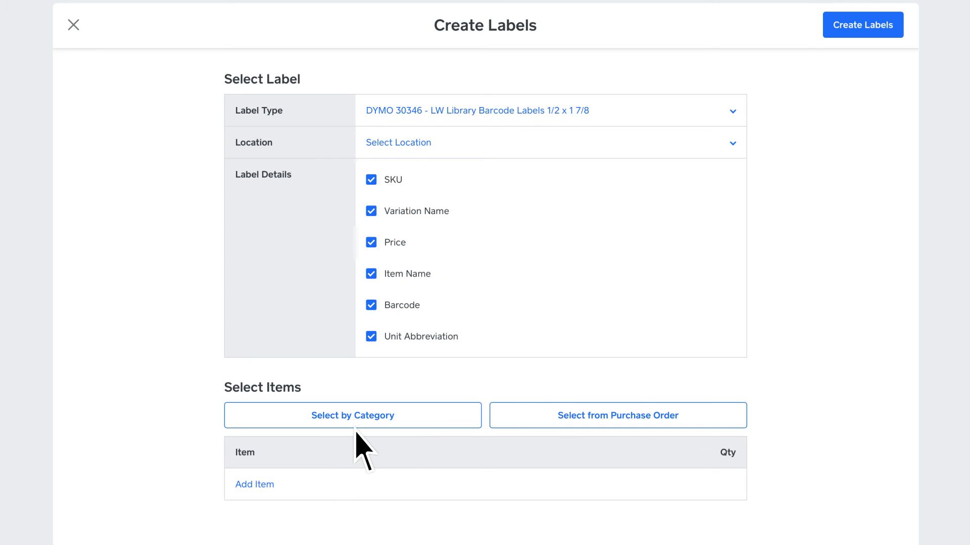
{"action": "left_click", "coordinate": [613, 416]}
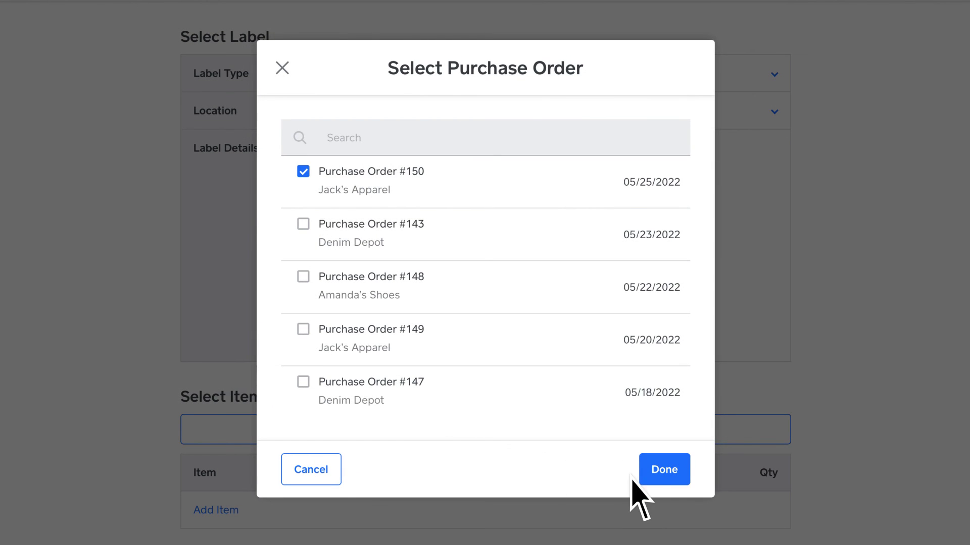
{"action": "left_click", "coordinate": [662, 479]}
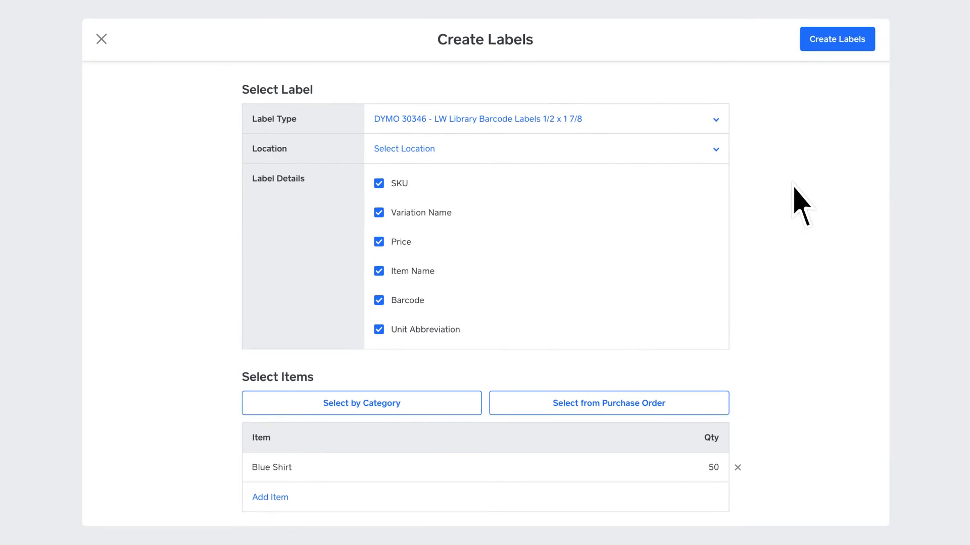
{"action": "left_click", "coordinate": [810, 61]}
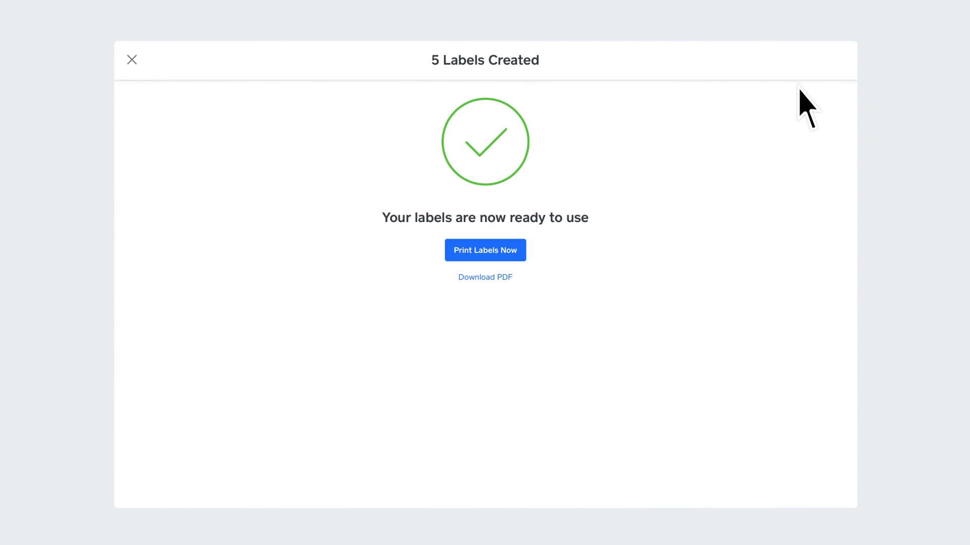
{"action": "left_click", "coordinate": [507, 281]}
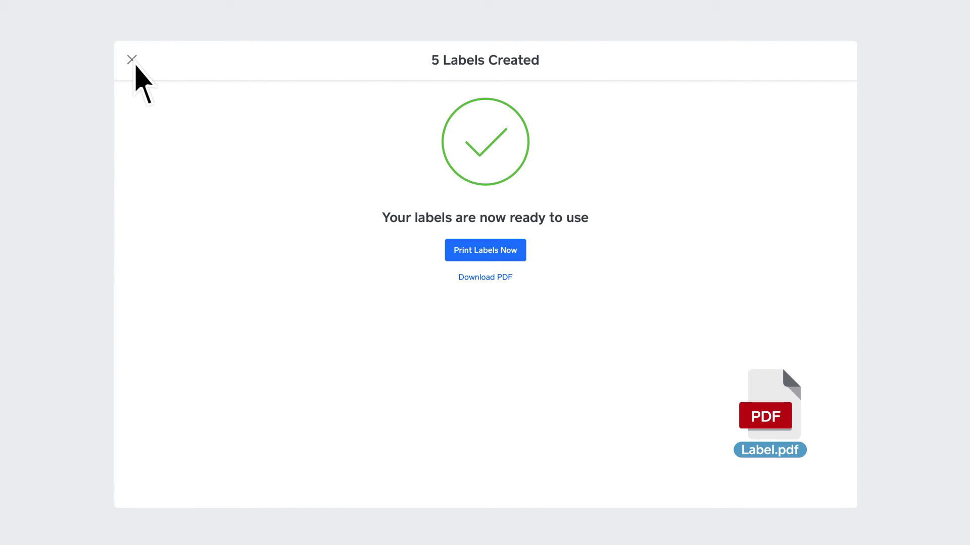
{"action": "left_click", "coordinate": [132, 61]}
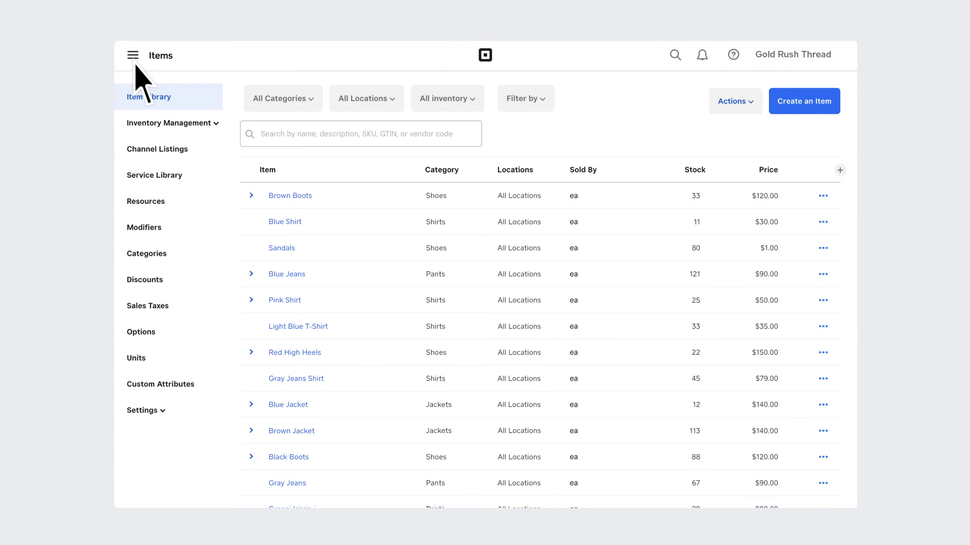